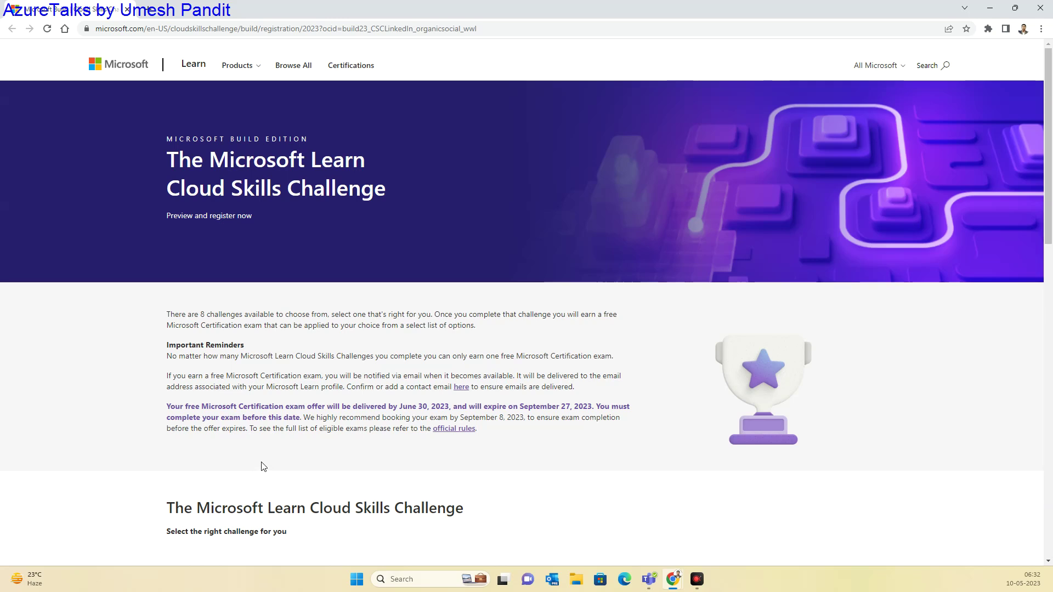
scroll(418, 430, down, 4)
scroll(359, 362, down, 1)
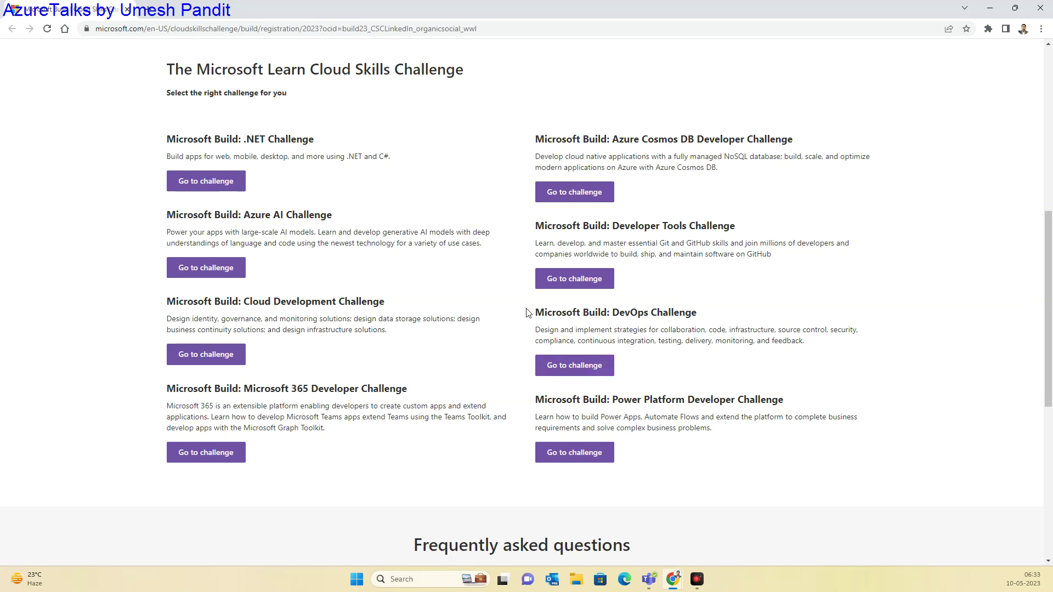
scroll(458, 232, up, 3)
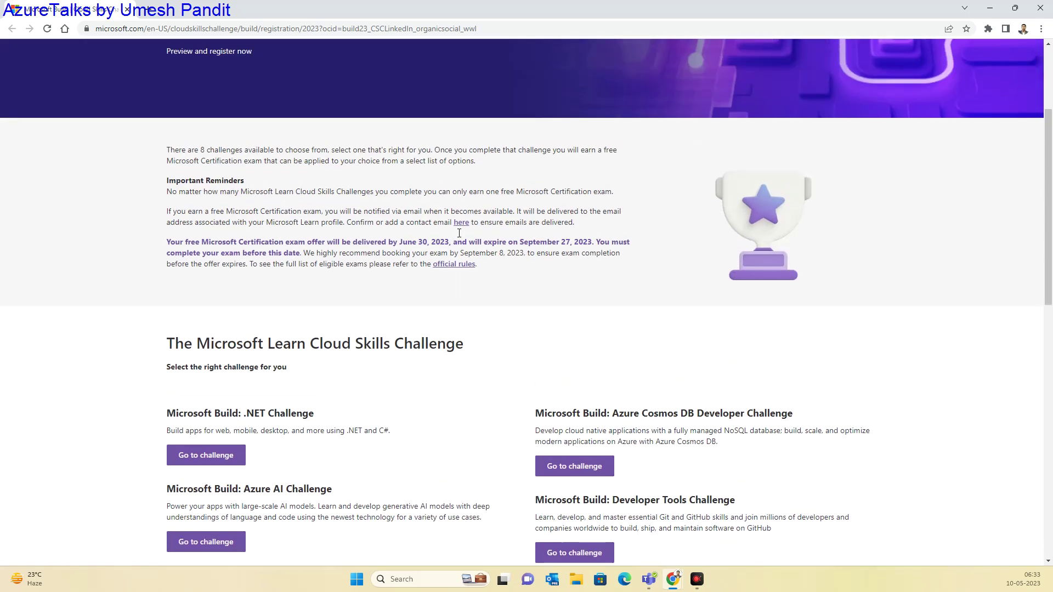
Select the bold purple reminder about the exam voucher's June 30 delivery and September 27, 2023 expiry
drag(163, 244, 304, 254)
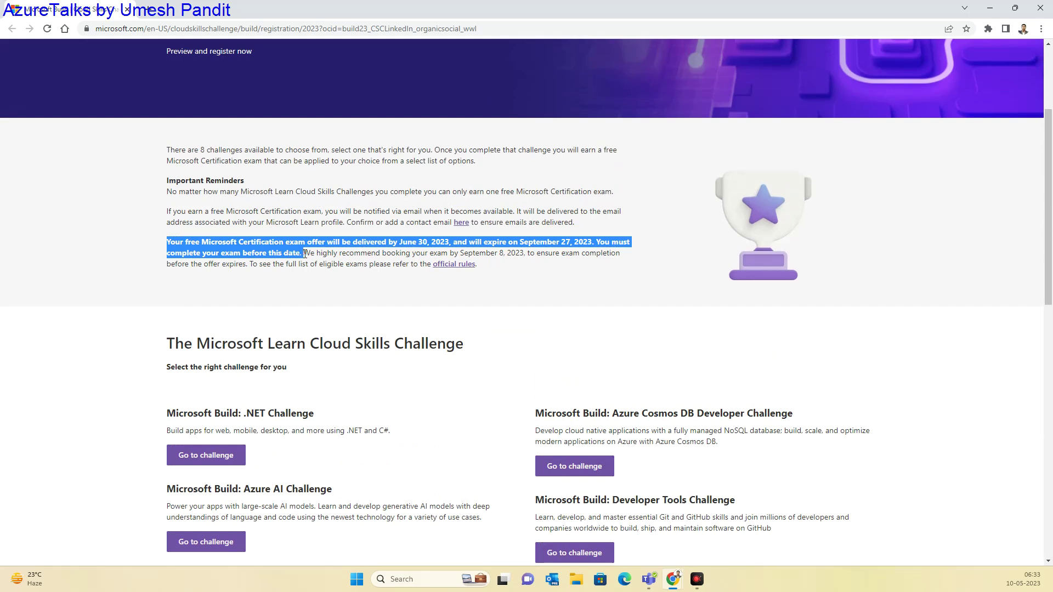
scroll(593, 340, down, 1)
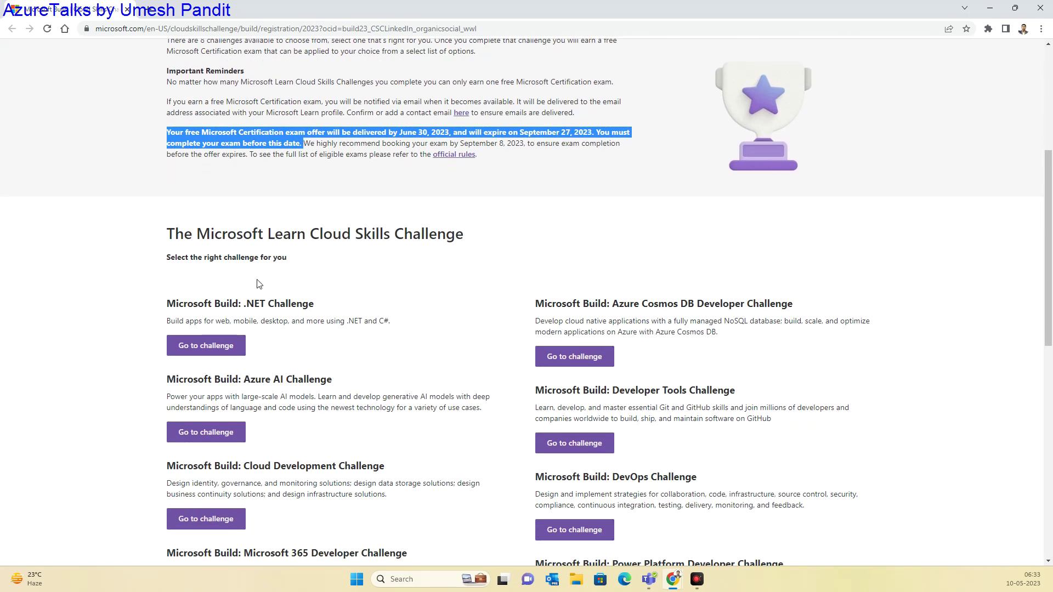
scroll(690, 321, down, 2)
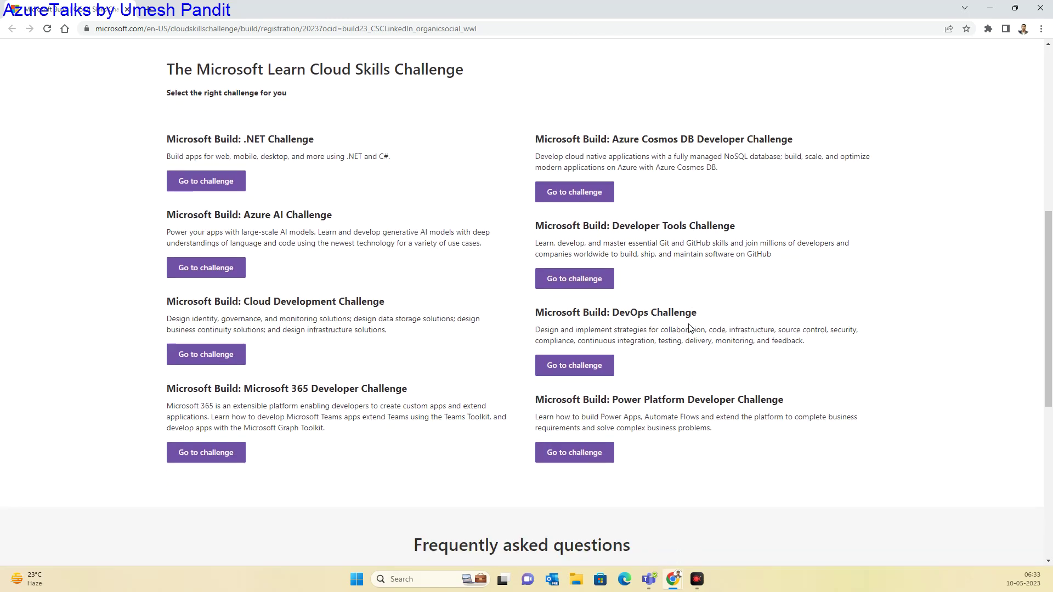
scroll(689, 329, down, 1)
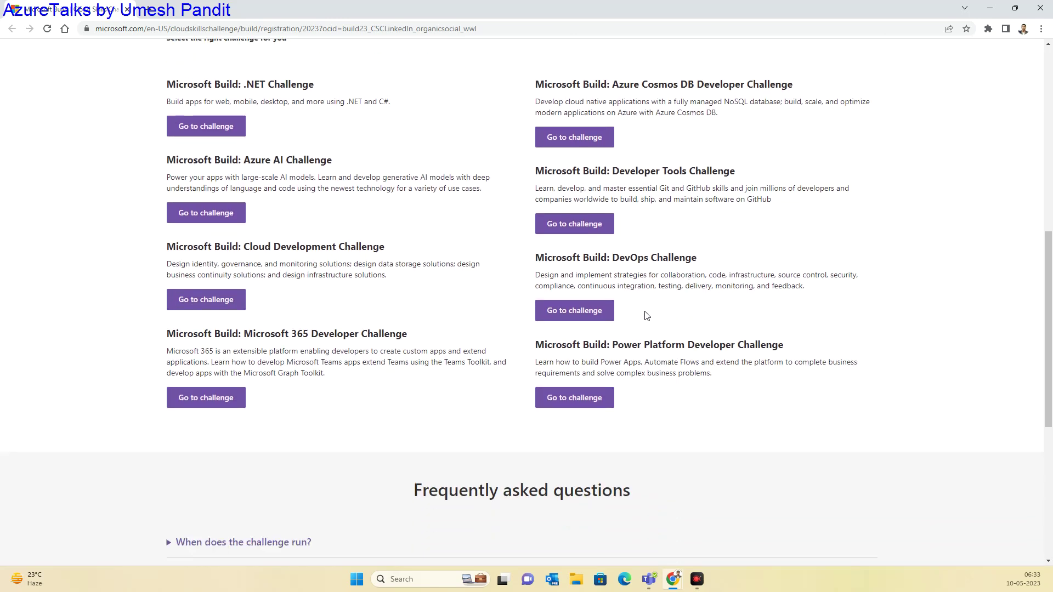
scroll(641, 250, up, 4)
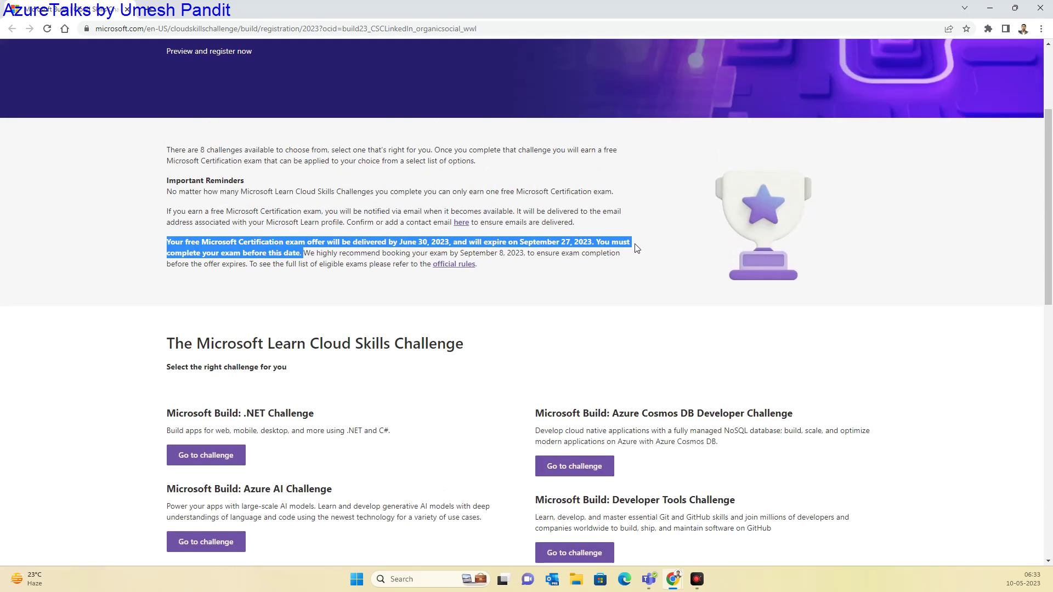